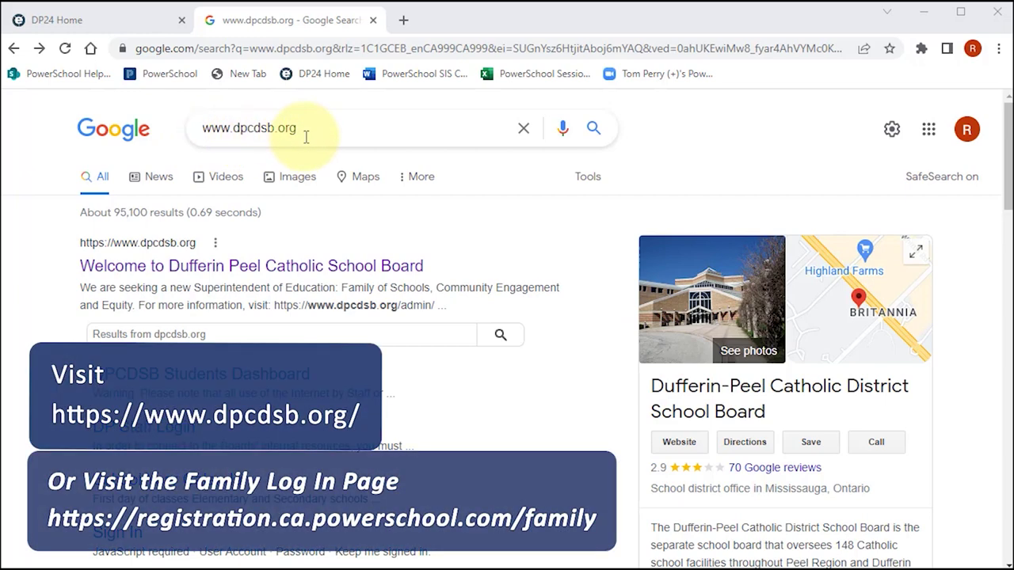
{"action": "left_click", "coordinate": [595, 131]}
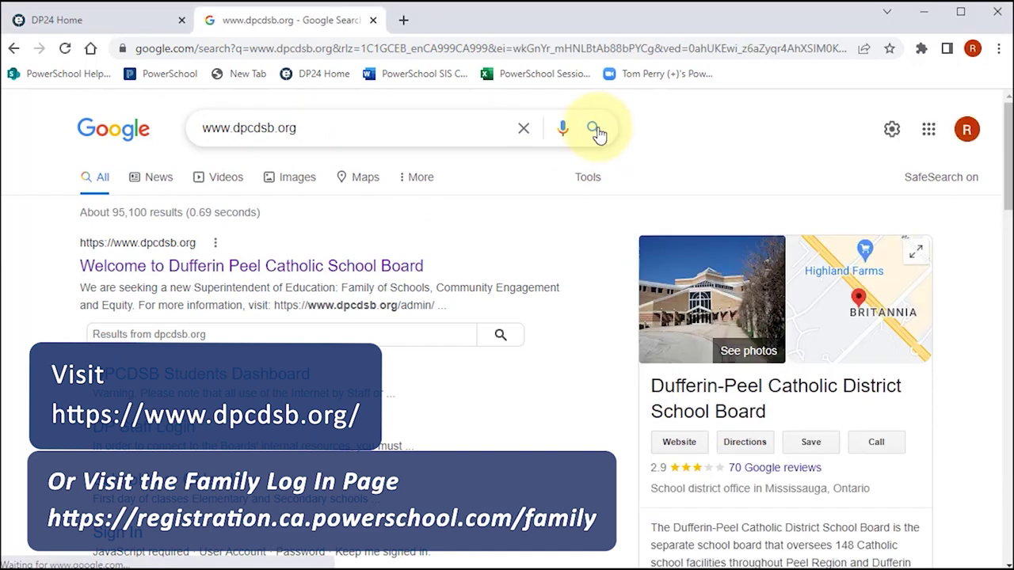
Go from the Dufferin Peel site to Register for School, then to Kindergarten Registration
{"action": "left_click", "coordinate": [205, 272]}
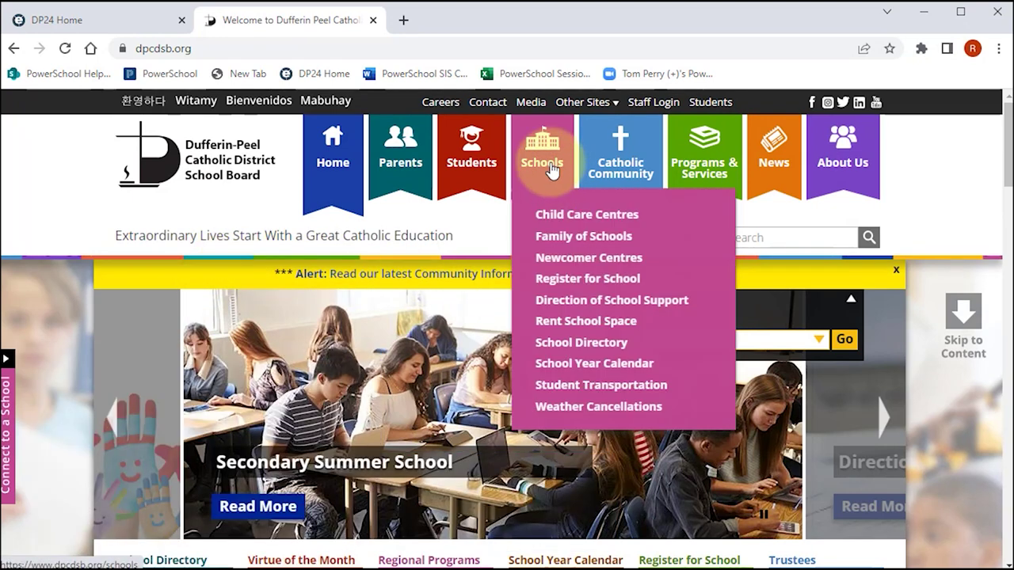
{"action": "left_click", "coordinate": [558, 282]}
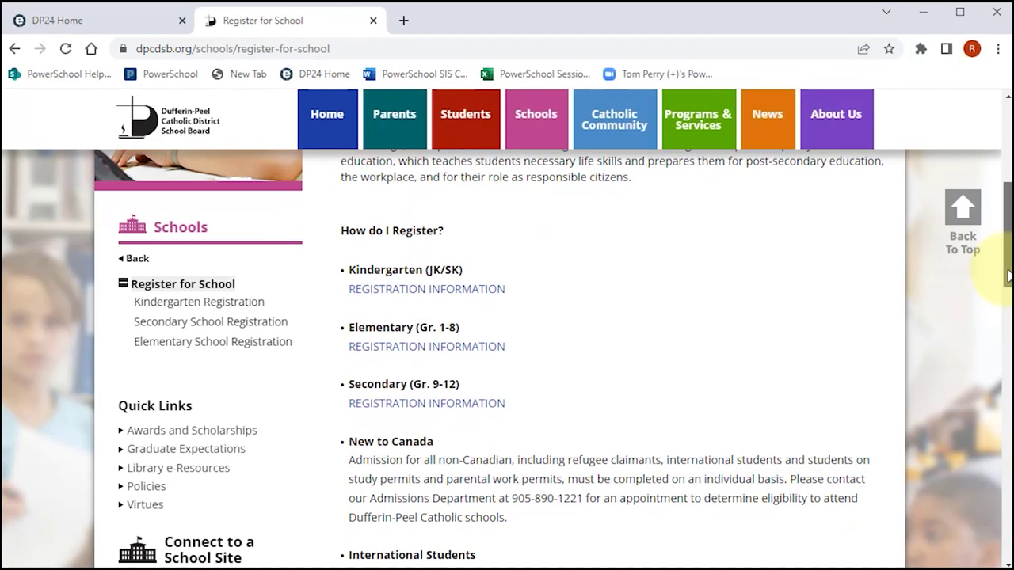
{"action": "left_click", "coordinate": [403, 299]}
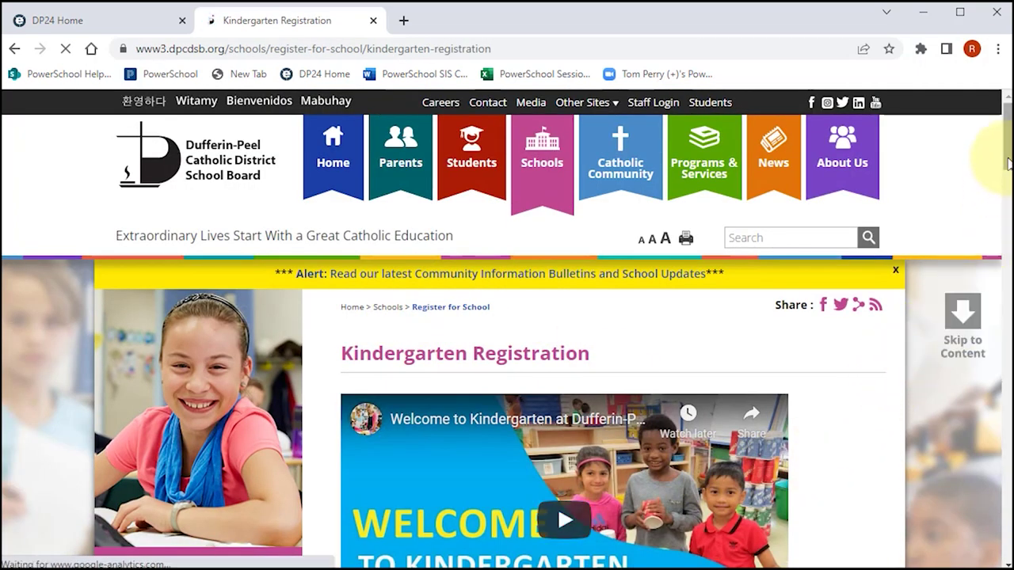
Scroll the Kindergarten Registration page down to the Online Application System link
{"action": "scroll", "coordinate": [1006, 194], "scroll_direction": "down", "scroll_amount": 2}
{"action": "scroll", "coordinate": [1005, 194], "scroll_direction": "down", "scroll_amount": 2}
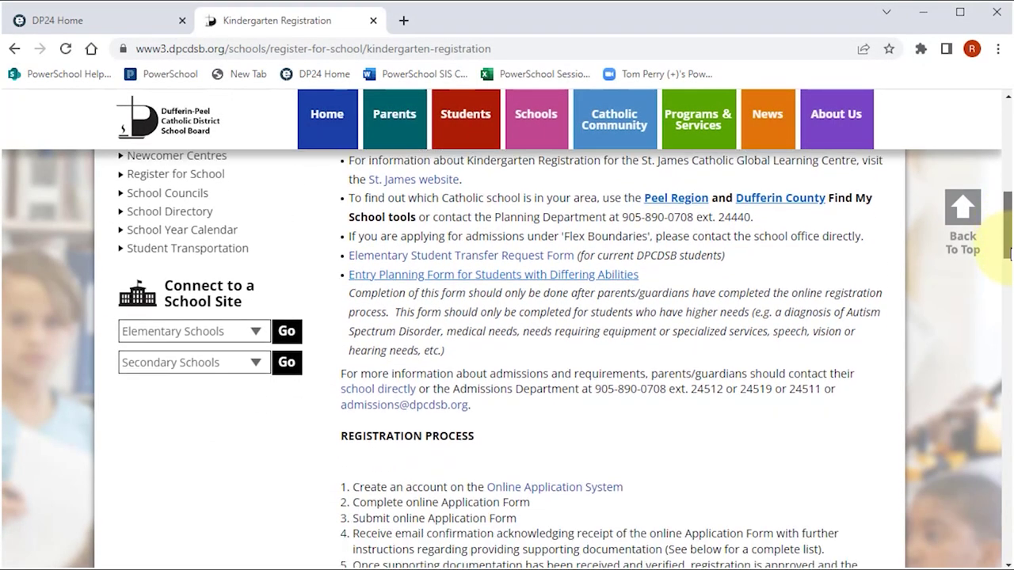
{"action": "left_click_drag", "start_coordinate": [1009, 252], "coordinate": [1009, 275]}
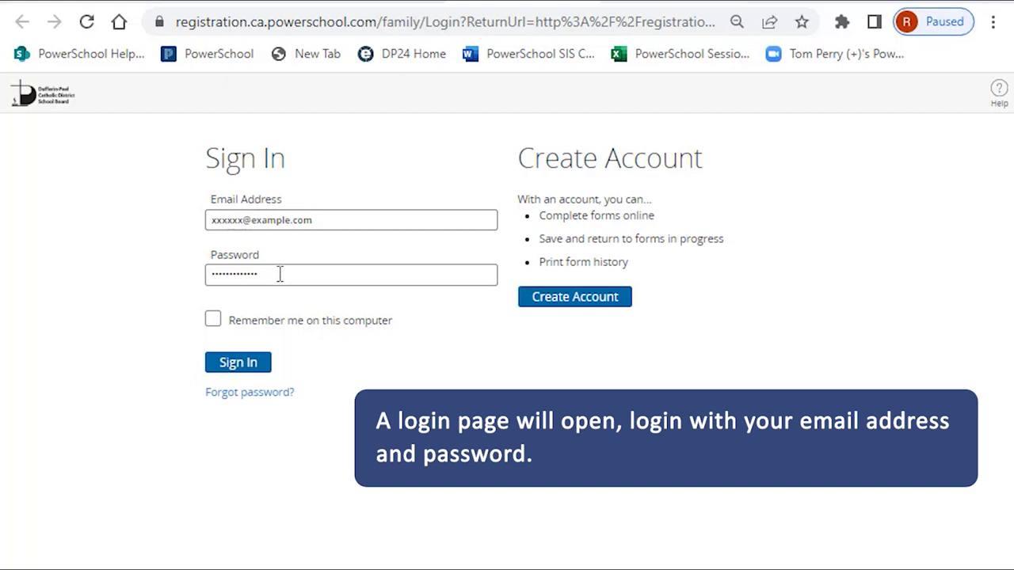
Sign in to PowerSchool Enrollment and start a new Student Registration 2022-2023 form
{"action": "left_click", "coordinate": [250, 373]}
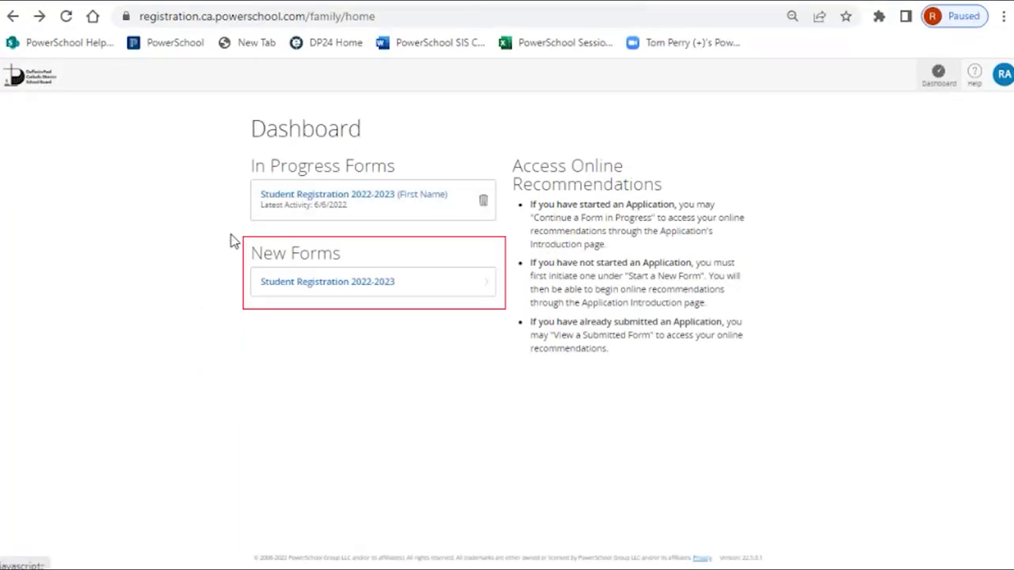
{"action": "left_click", "coordinate": [316, 288]}
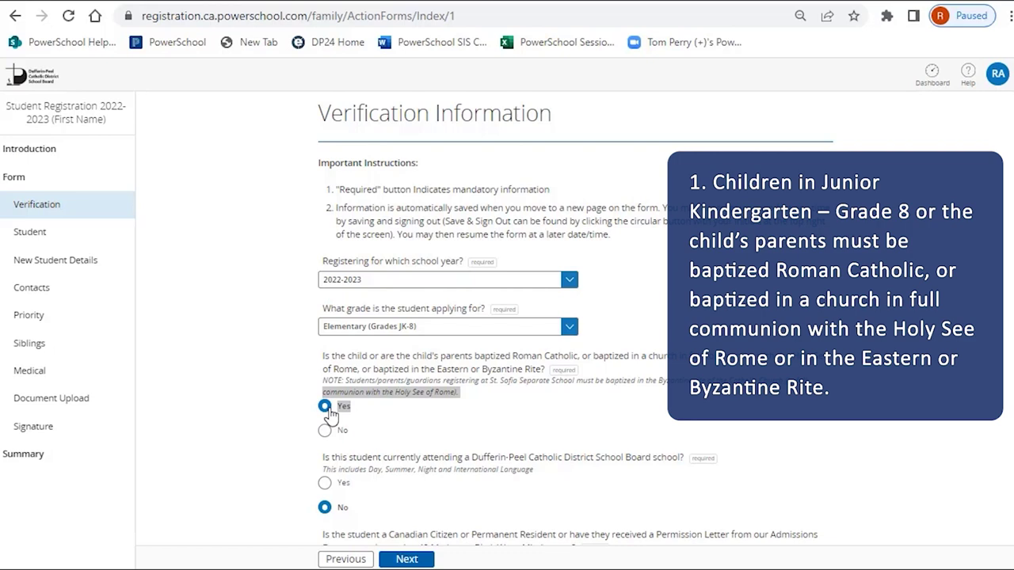
Switch the baptism answer to No and scroll to the cannot-submit notice
{"action": "left_click", "coordinate": [326, 432]}
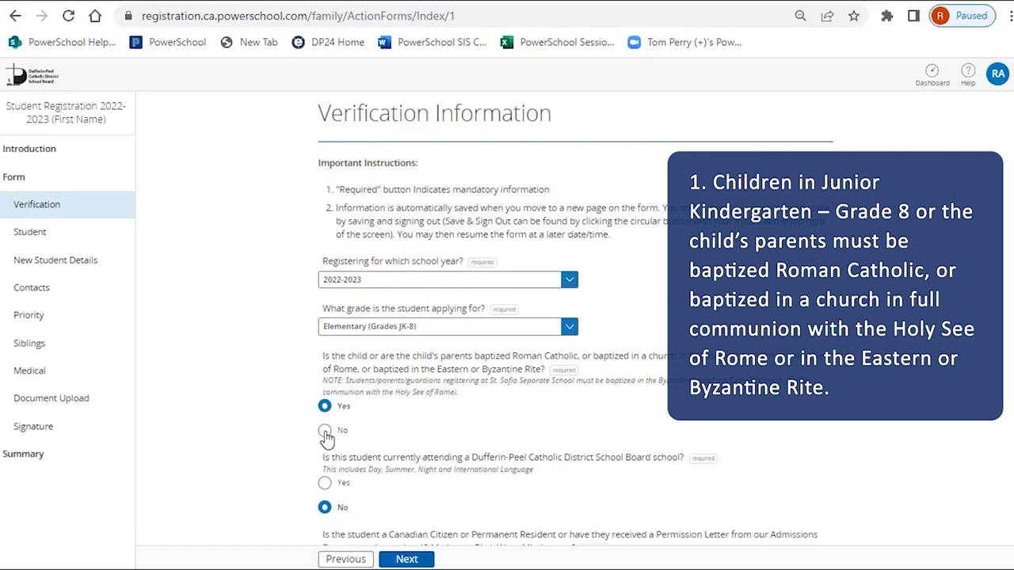
{"action": "scroll", "coordinate": [475, 444], "scroll_direction": "down", "scroll_amount": 2}
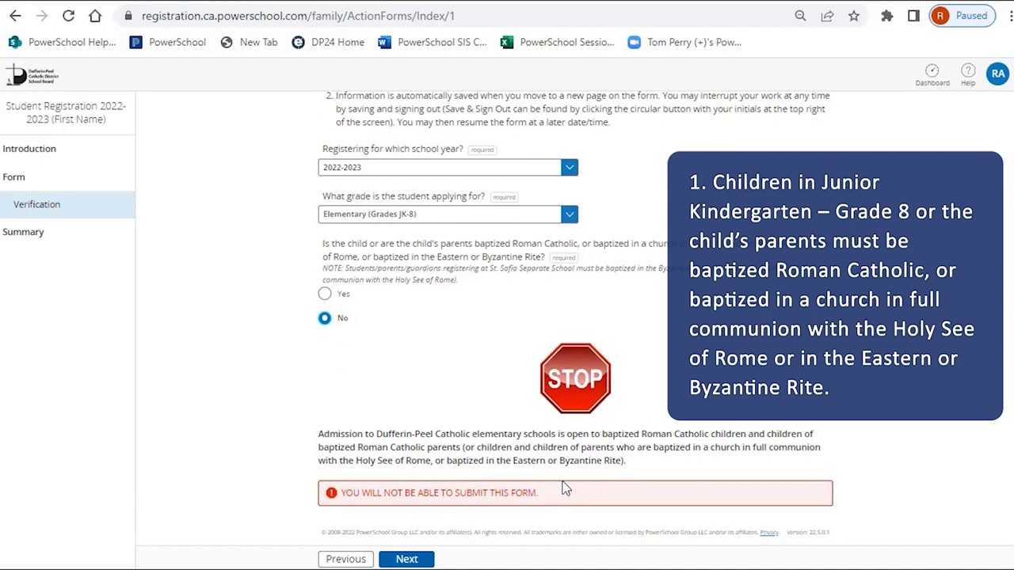
Answer baptism Yes, attending No, citizenship Yes, then continue to Contact Priority
{"action": "left_click", "coordinate": [325, 293]}
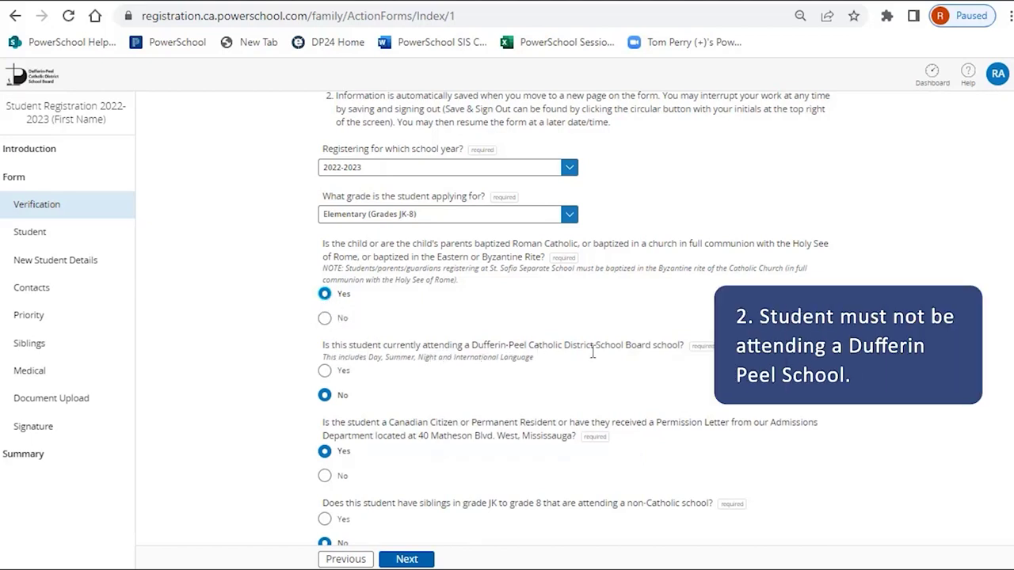
{"action": "left_click", "coordinate": [324, 370]}
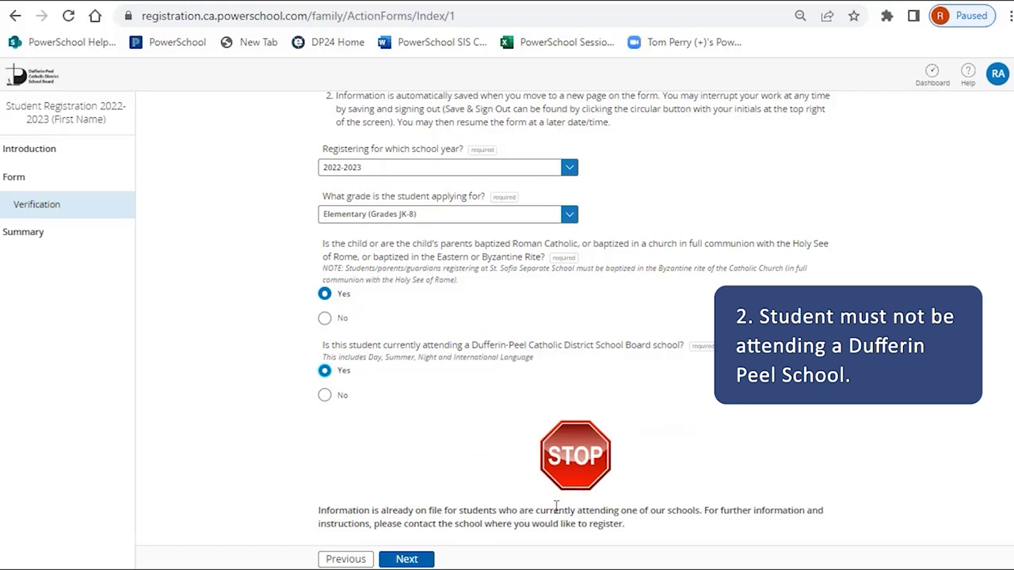
{"action": "left_click", "coordinate": [325, 396]}
{"action": "scroll", "coordinate": [396, 418], "scroll_direction": "down", "scroll_amount": 2}
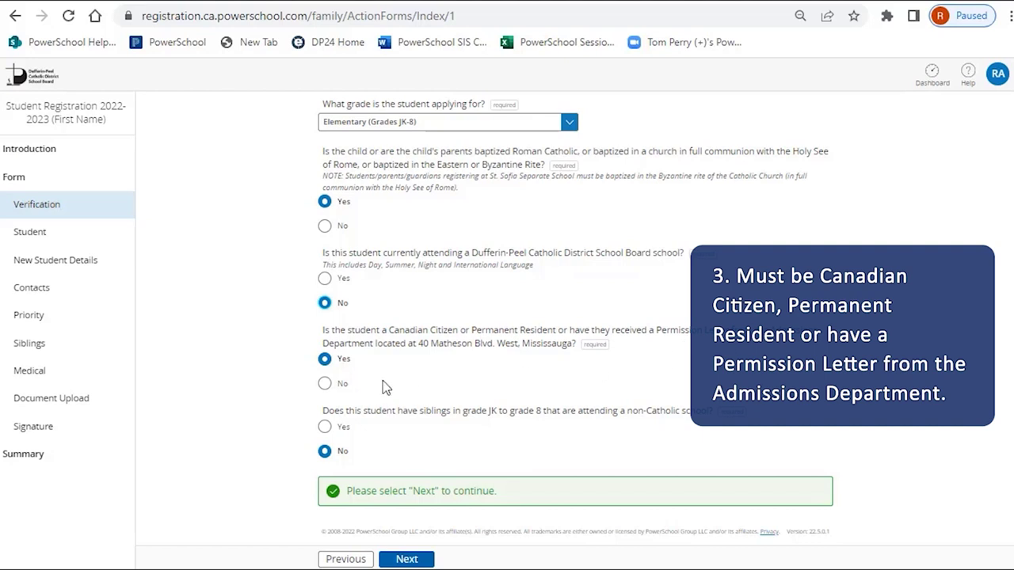
{"action": "left_click", "coordinate": [326, 384]}
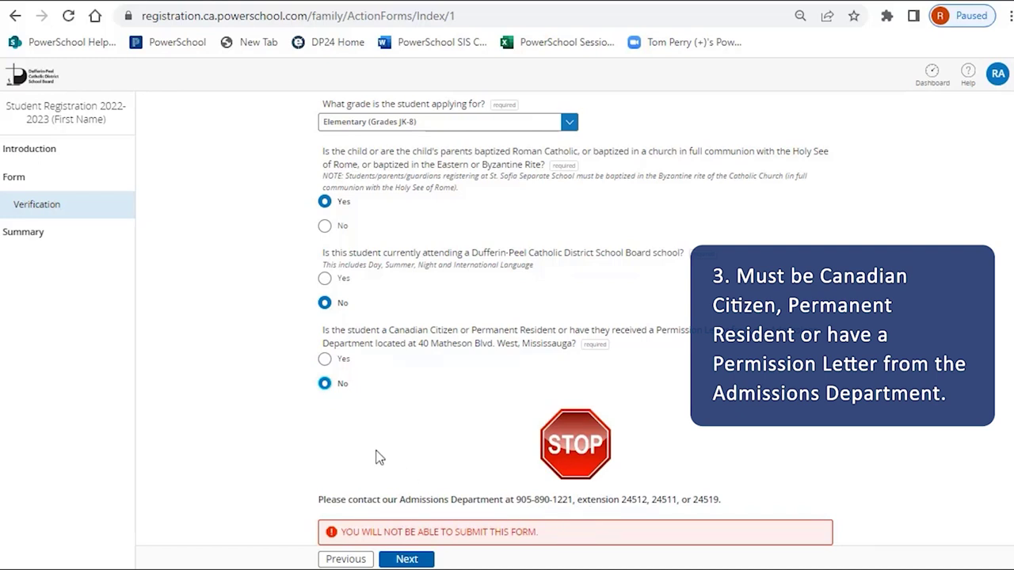
{"action": "left_click", "coordinate": [325, 360]}
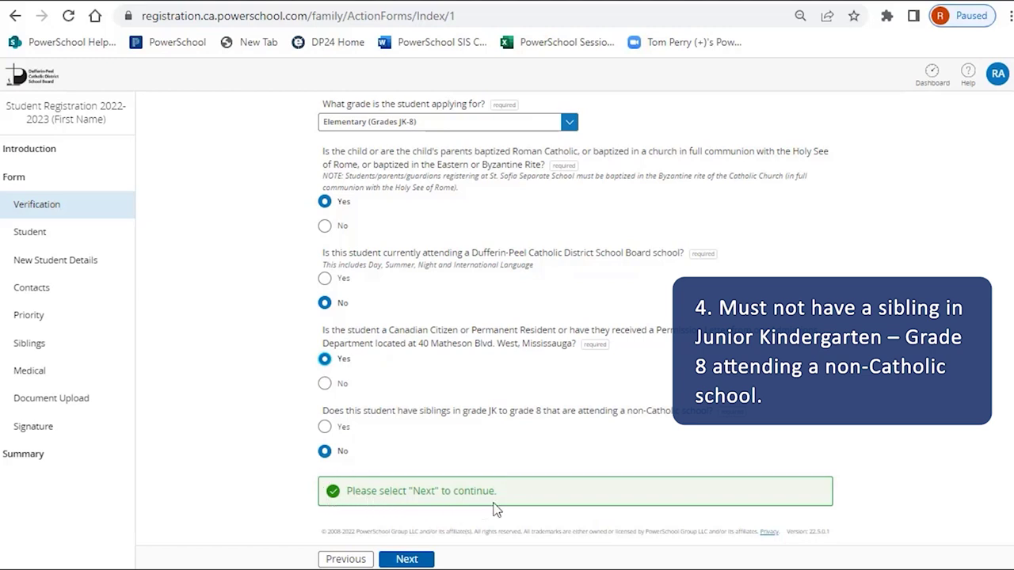
{"action": "left_click", "coordinate": [417, 560]}
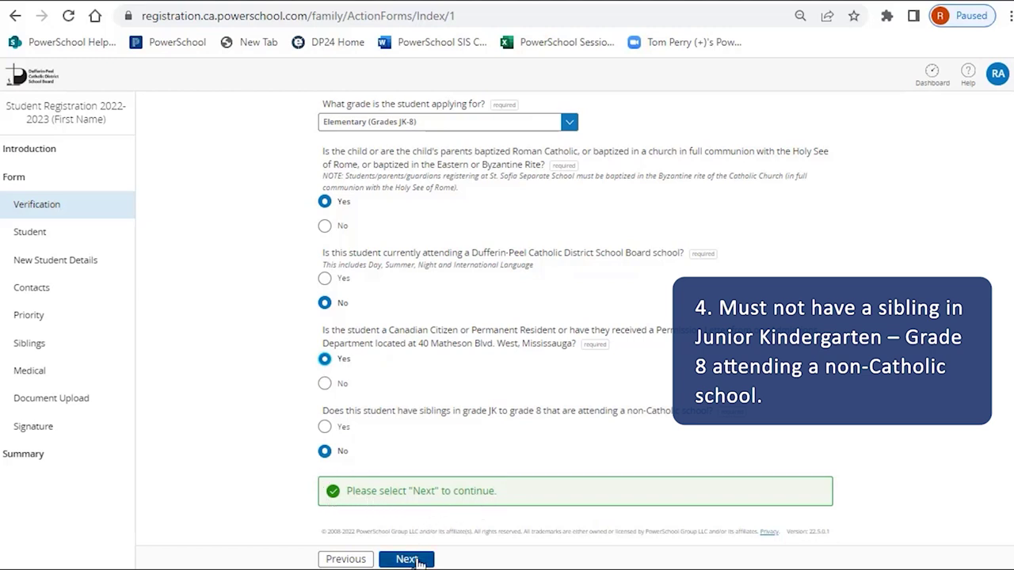
{"action": "left_click", "coordinate": [420, 560]}
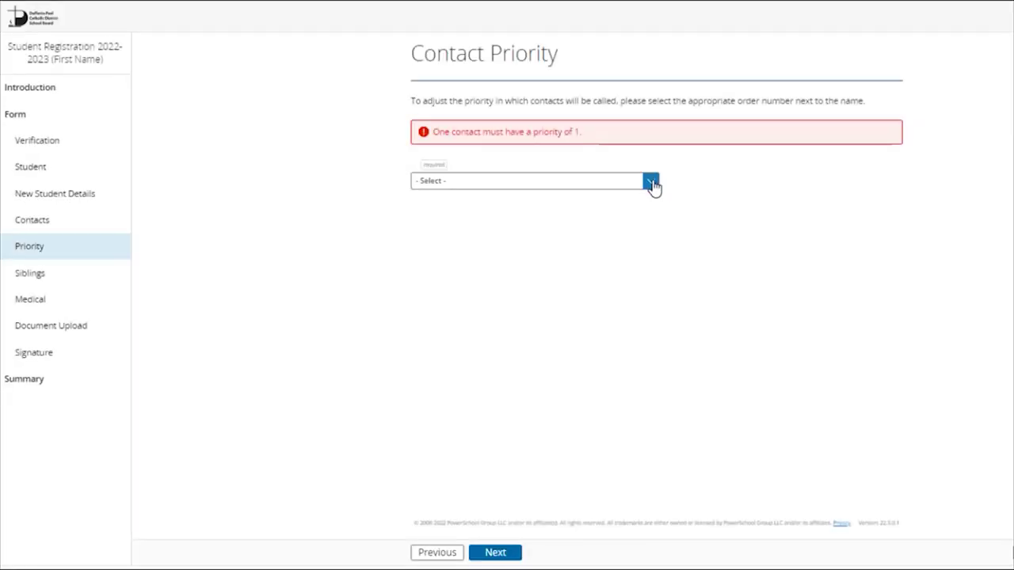
Check the contact priority options and add a second medical condition entry
{"action": "left_click", "coordinate": [650, 184]}
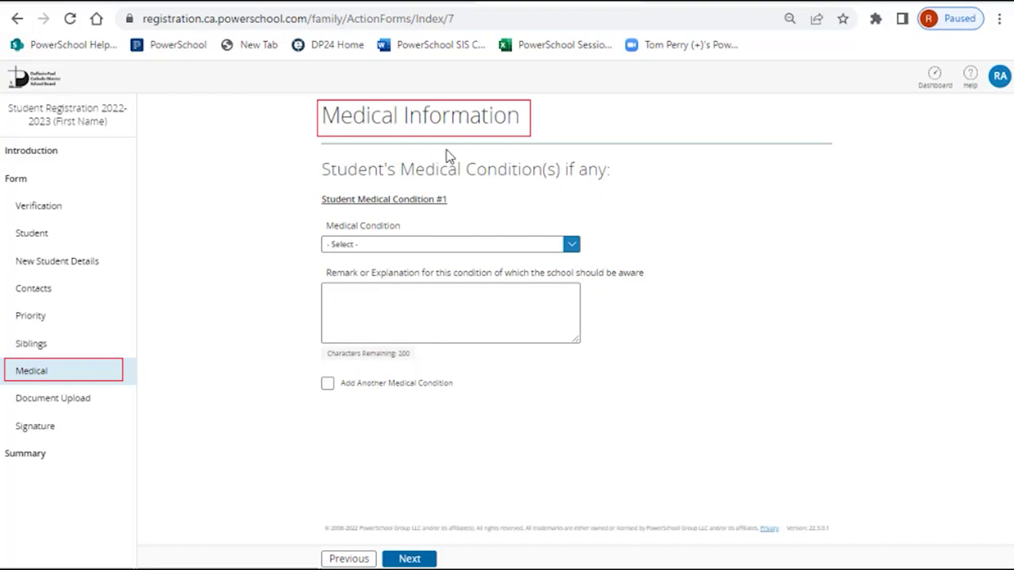
{"action": "left_click", "coordinate": [327, 385]}
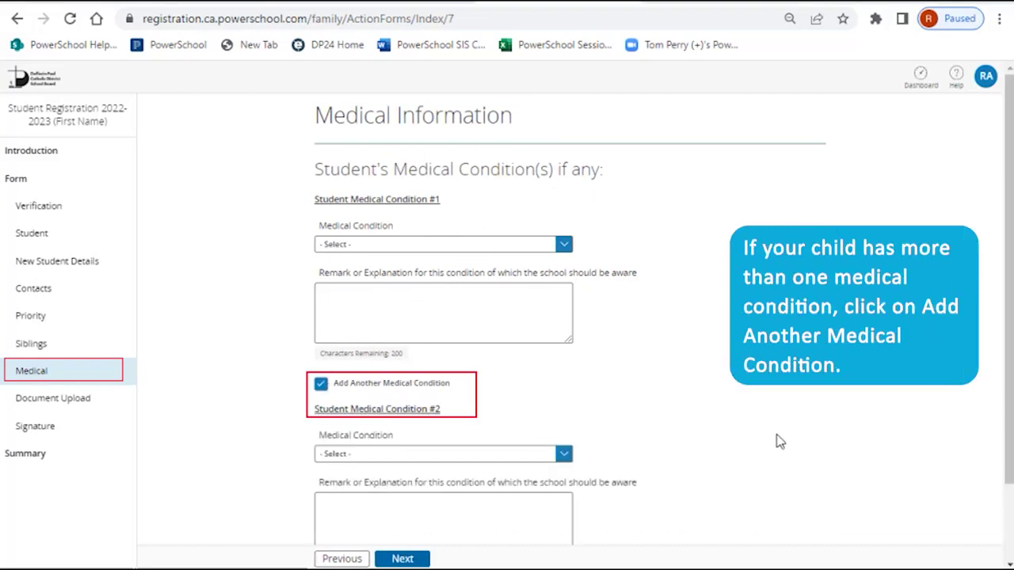
{"action": "left_click_drag", "start_coordinate": [1010, 403], "coordinate": [1006, 483]}
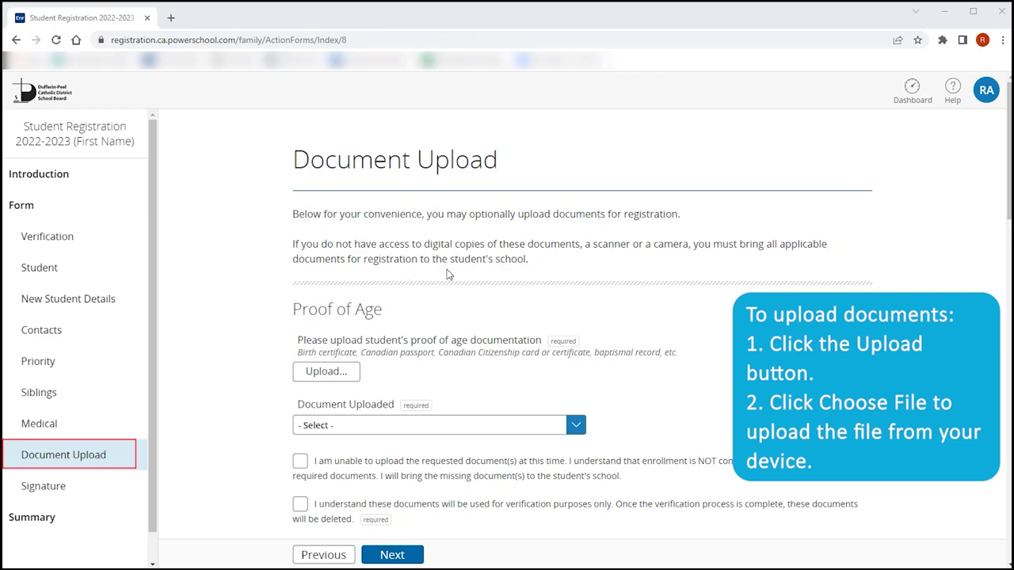
Scroll down the Document Upload page
{"action": "scroll", "coordinate": [499, 290], "scroll_direction": "down", "scroll_amount": 1}
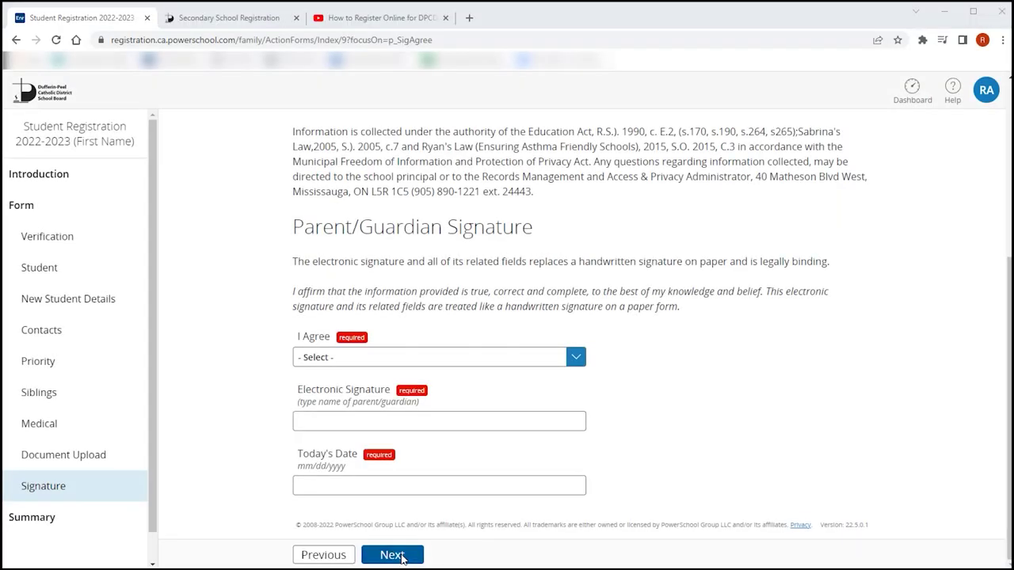
{"action": "left_click", "coordinate": [394, 556]}
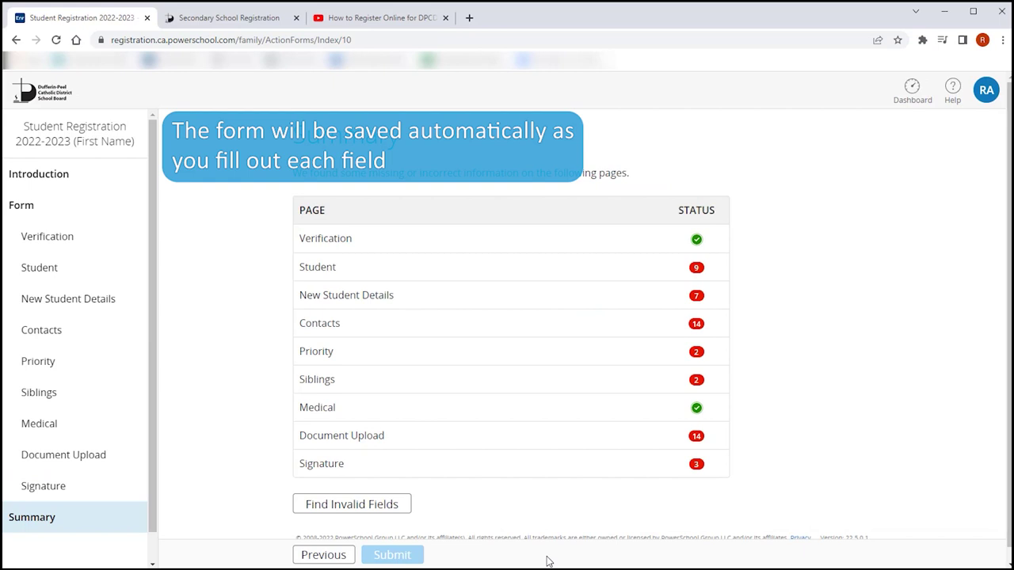
Go to the Summary, review flagged sections, and reopen the Student page's missing fields
{"action": "scroll", "coordinate": [818, 460], "scroll_direction": "down", "scroll_amount": 1}
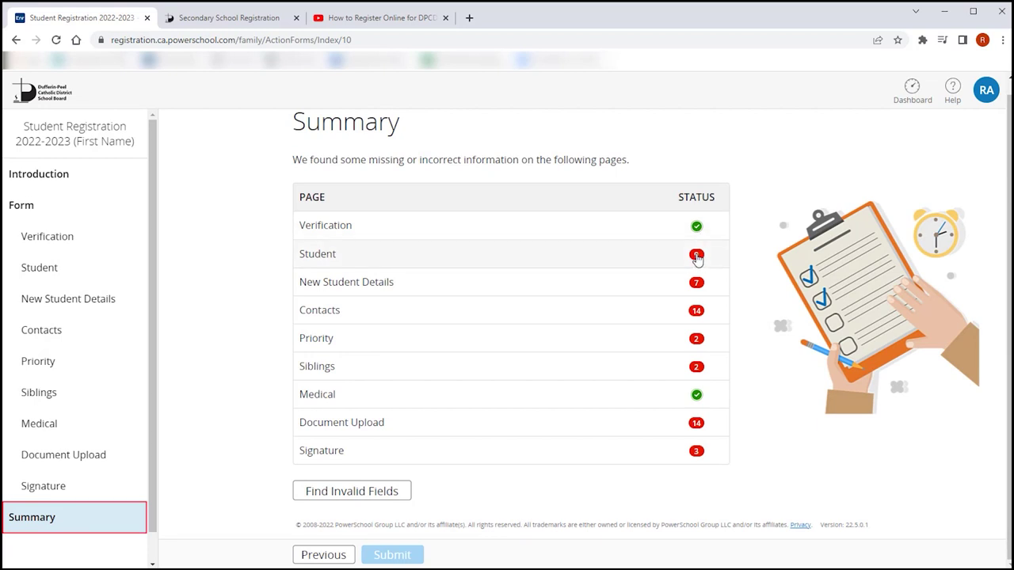
{"action": "left_click", "coordinate": [696, 256]}
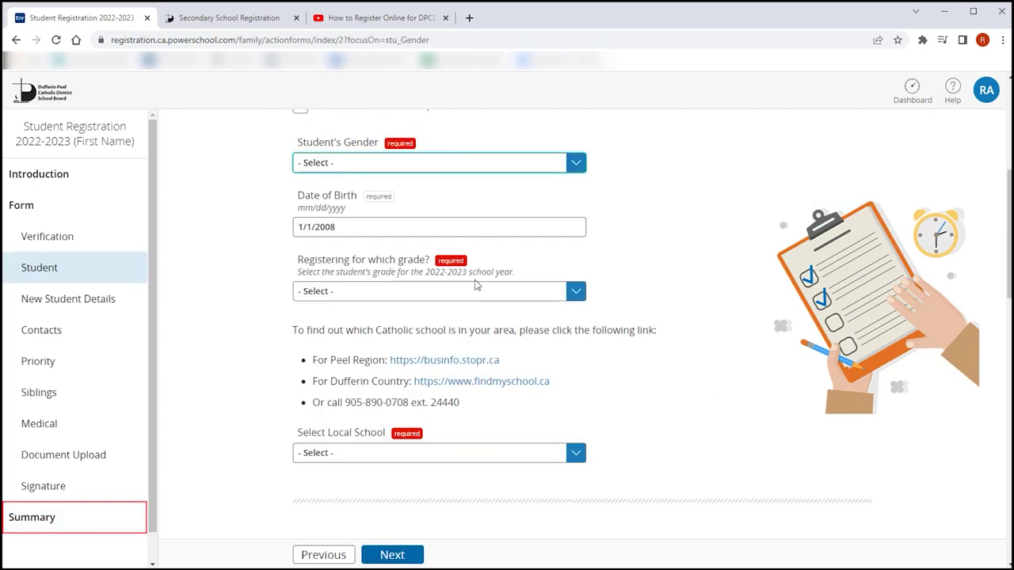